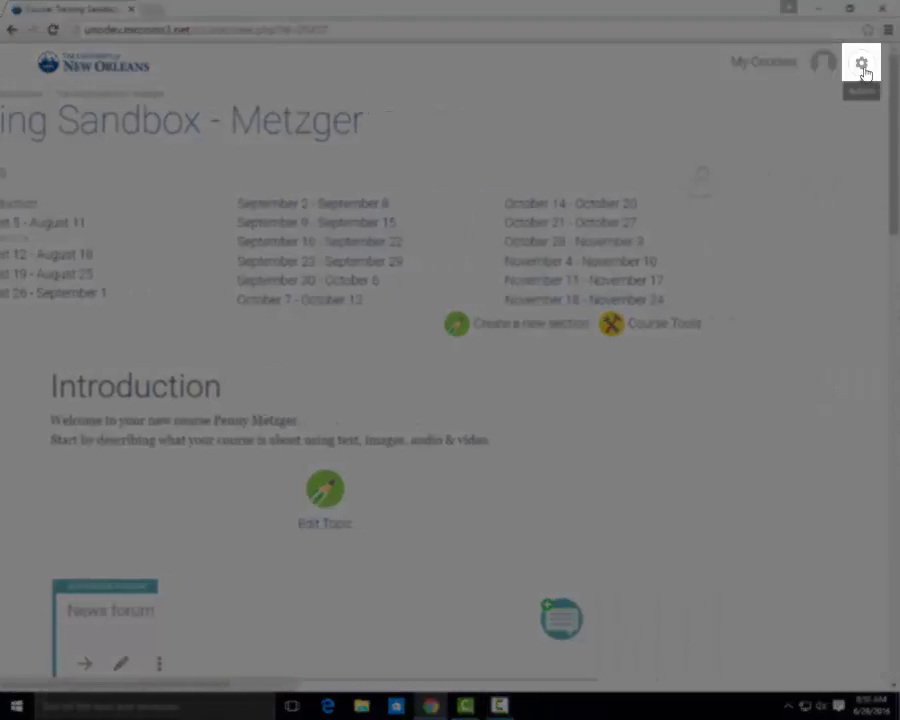
Step: Go to Question bank > Categories from the course administration menu
click(863, 66)
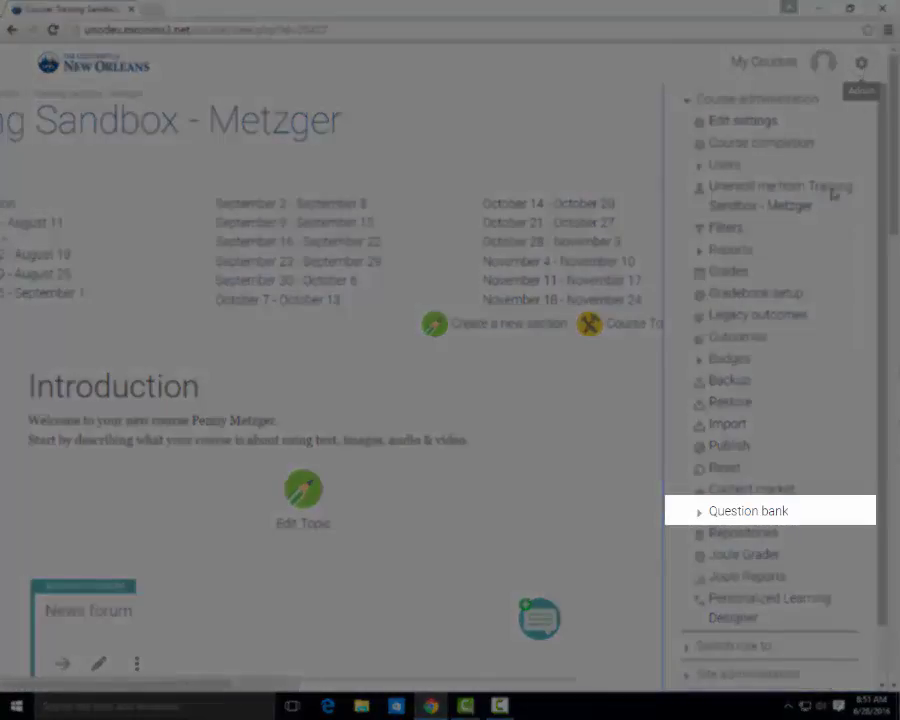
click(702, 514)
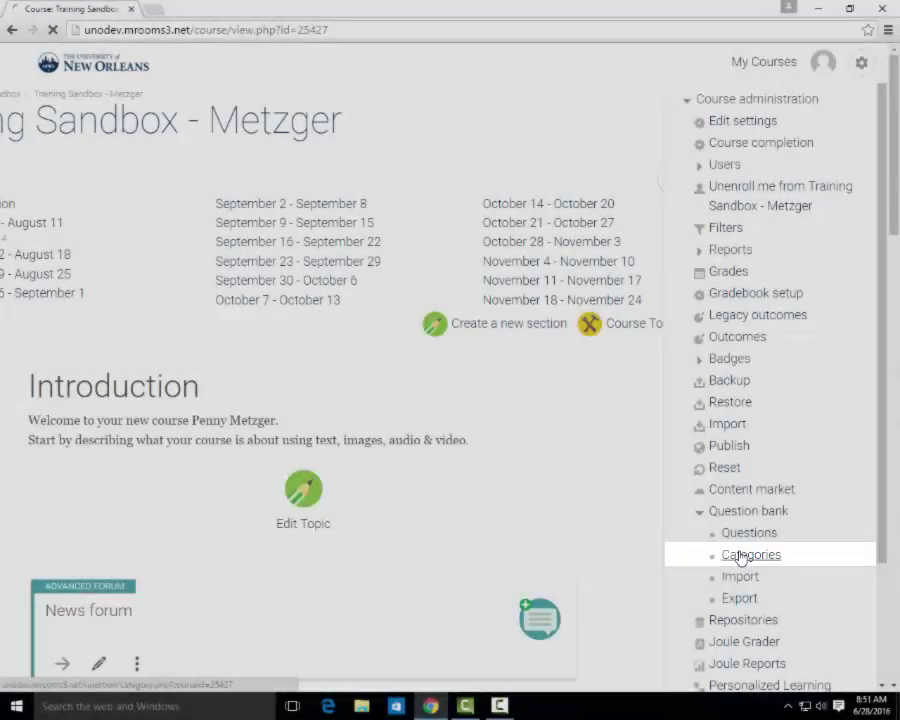
click(740, 555)
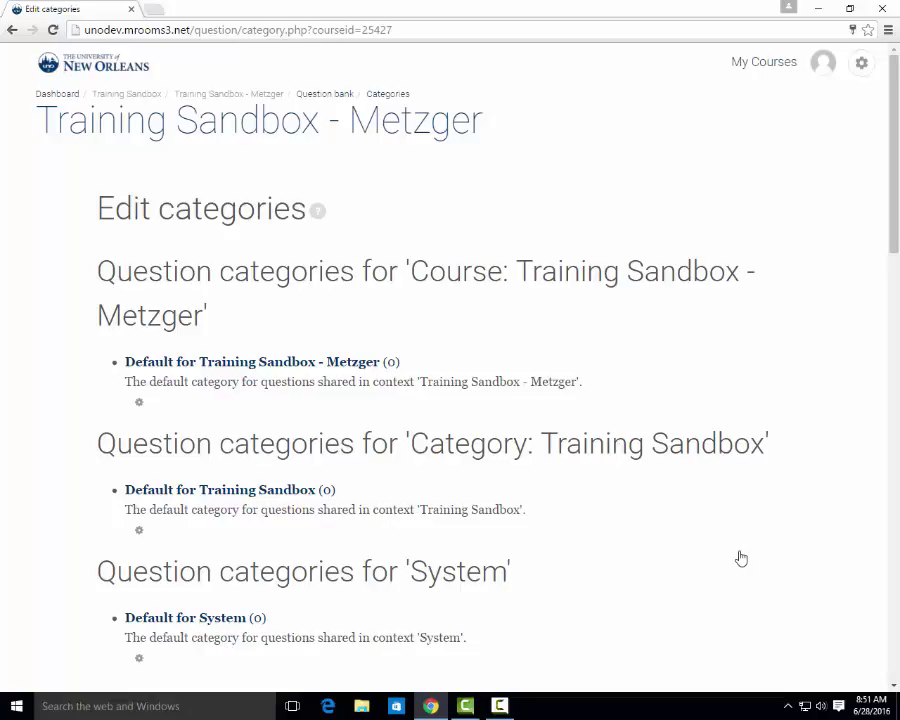
Step: Add a question category named 'Category 1' under the Training Sandbox - Metzger default
scroll(745, 557, down, 2)
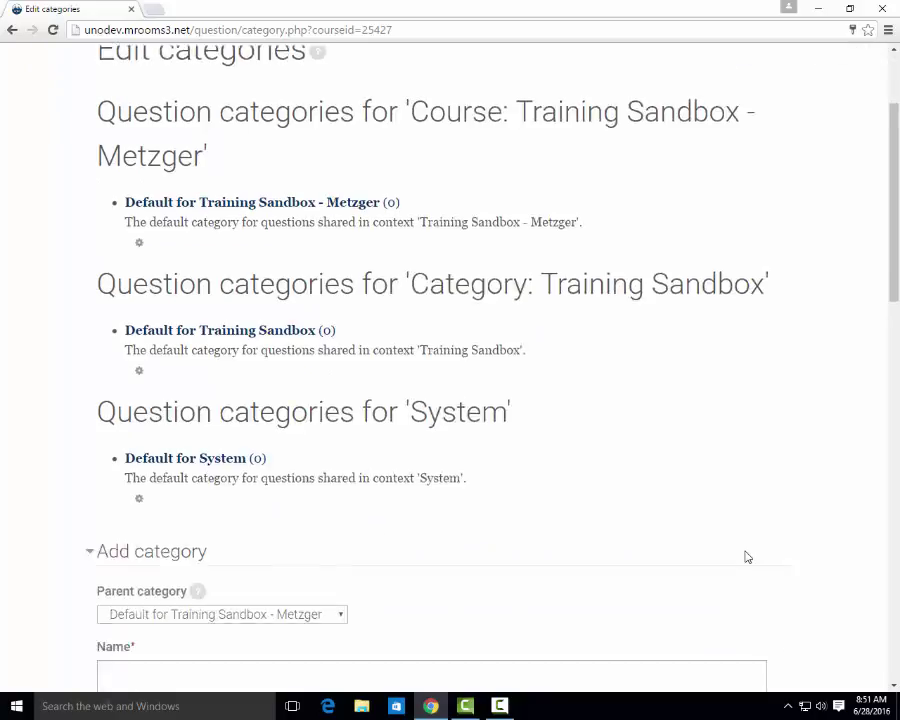
scroll(745, 555, down, 1)
scroll(745, 553, down, 2)
scroll(746, 551, down, 1)
scroll(745, 548, down, 1)
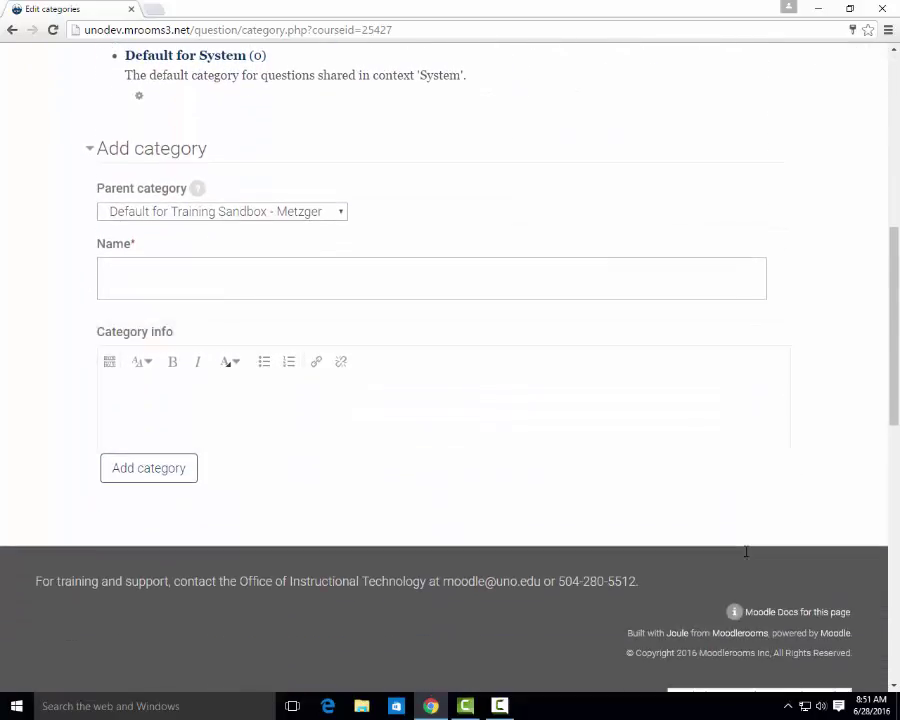
scroll(743, 552, up, 1)
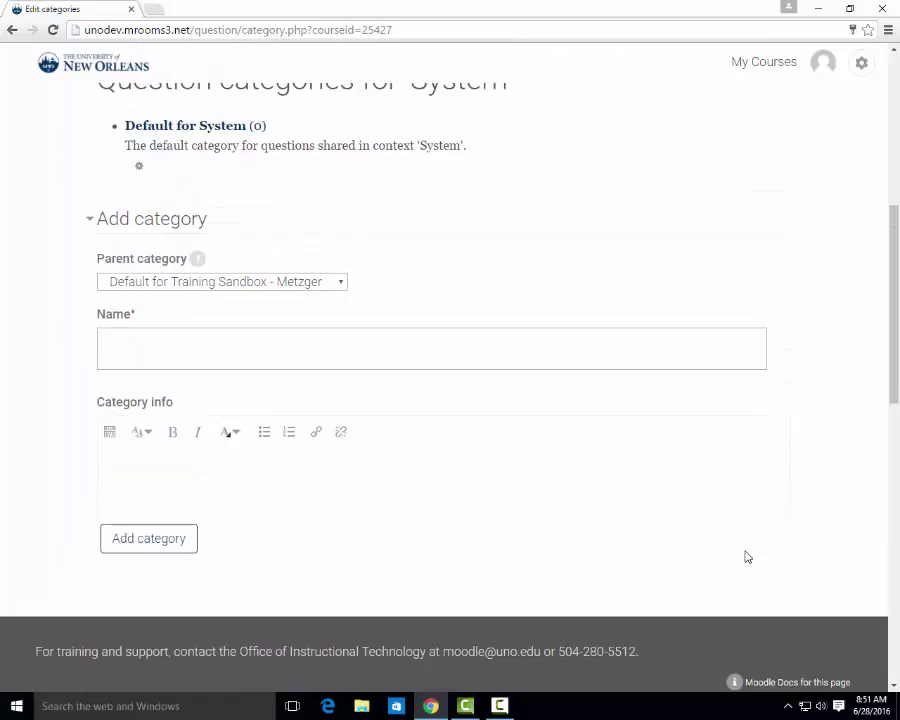
click(638, 350)
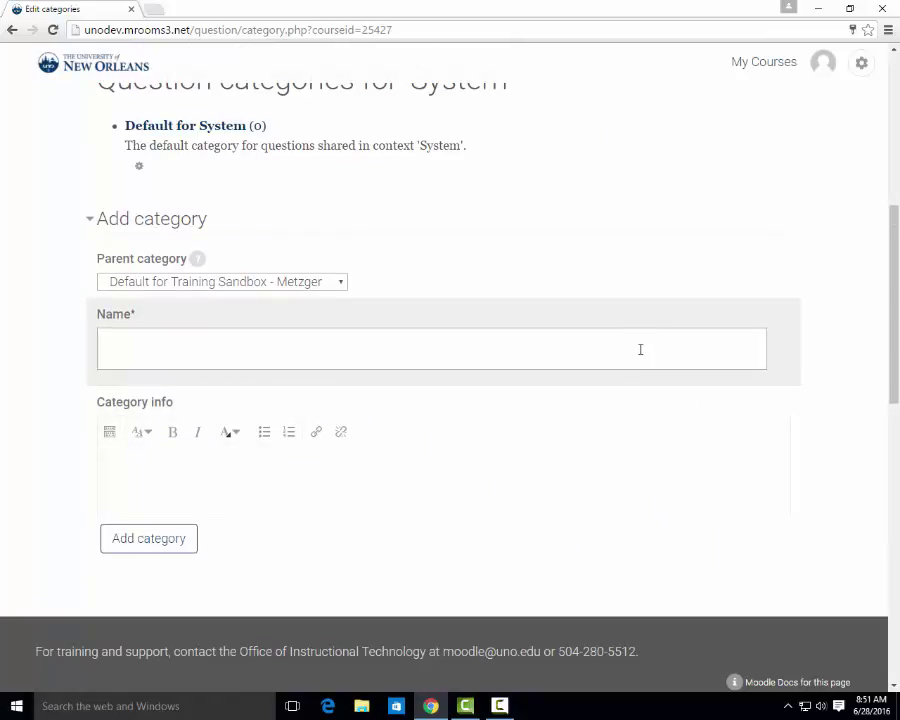
text(Category)
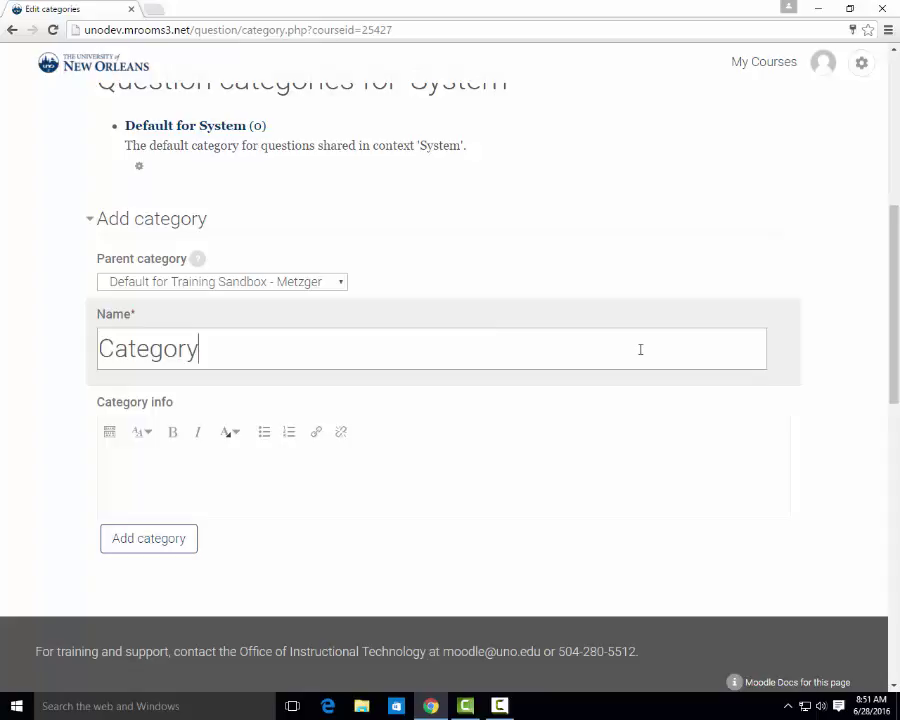
text( 1)
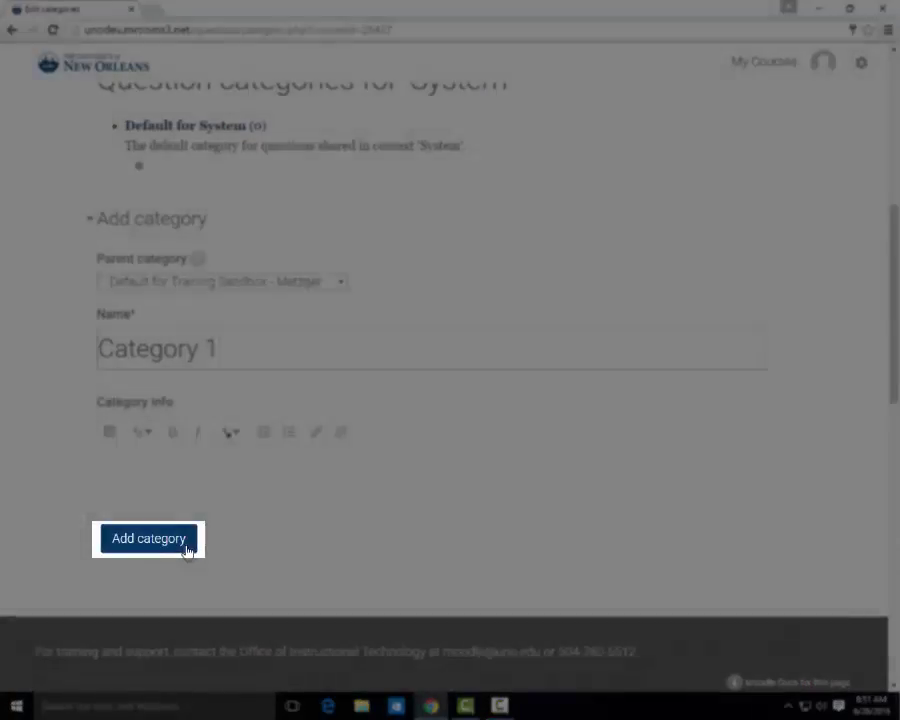
click(148, 538)
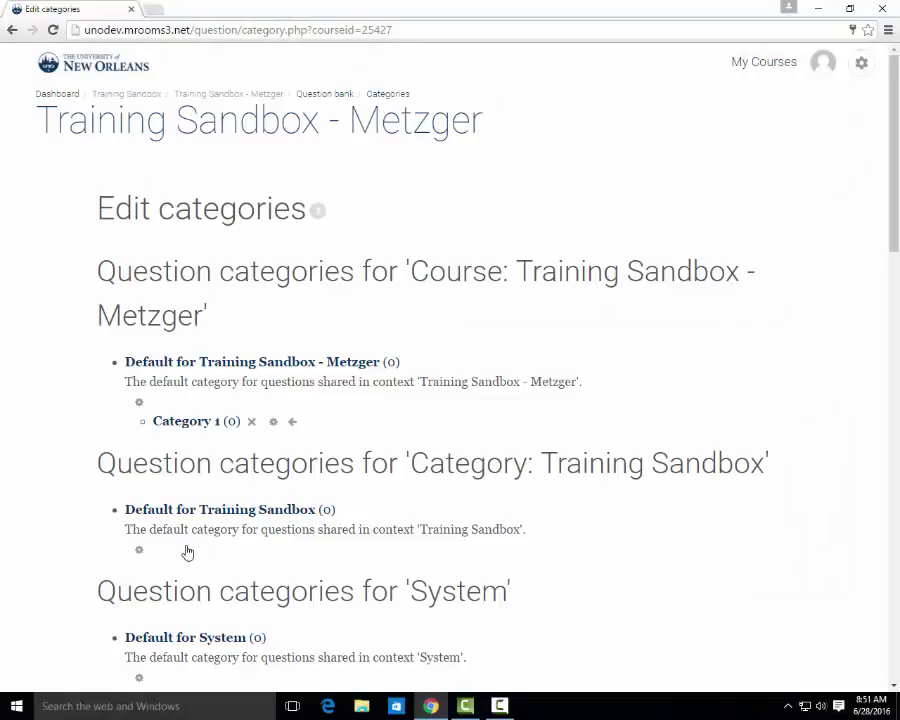
Step: Show the question bank's question list filtered to 'Category 1'
click(863, 62)
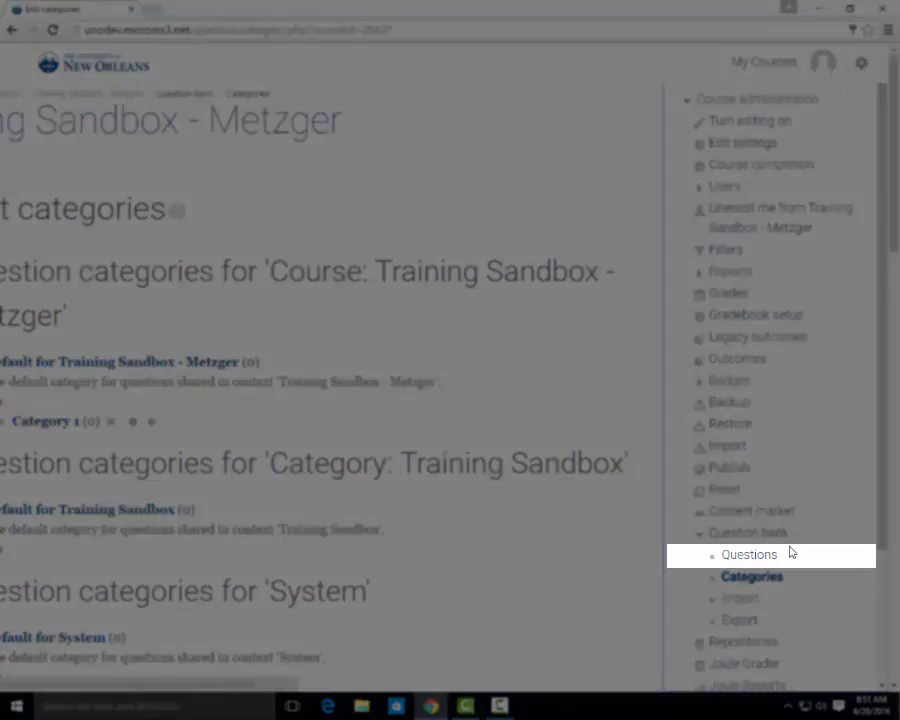
click(779, 558)
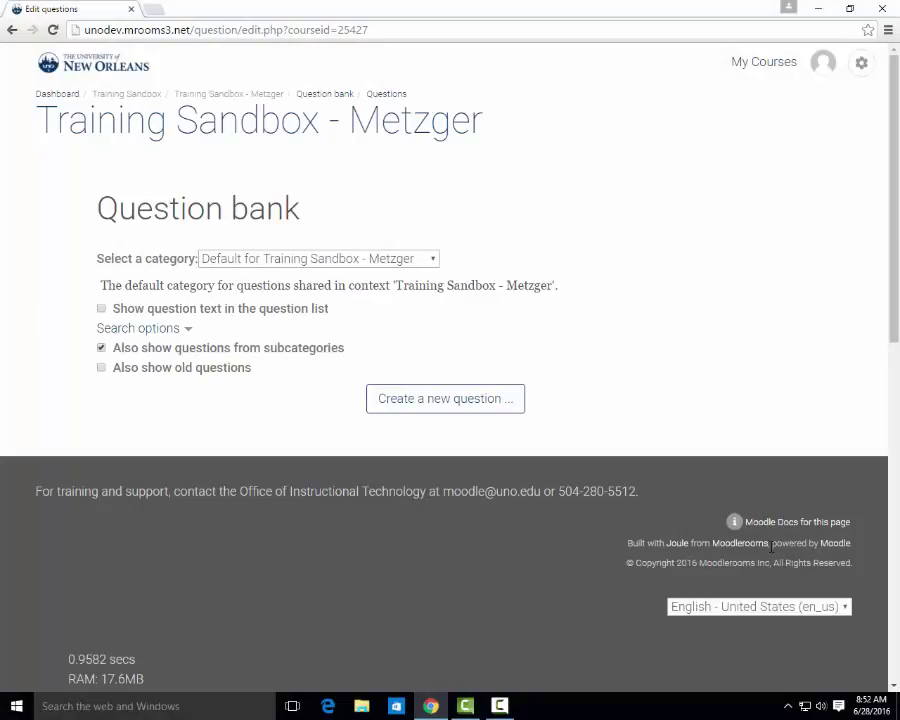
click(428, 263)
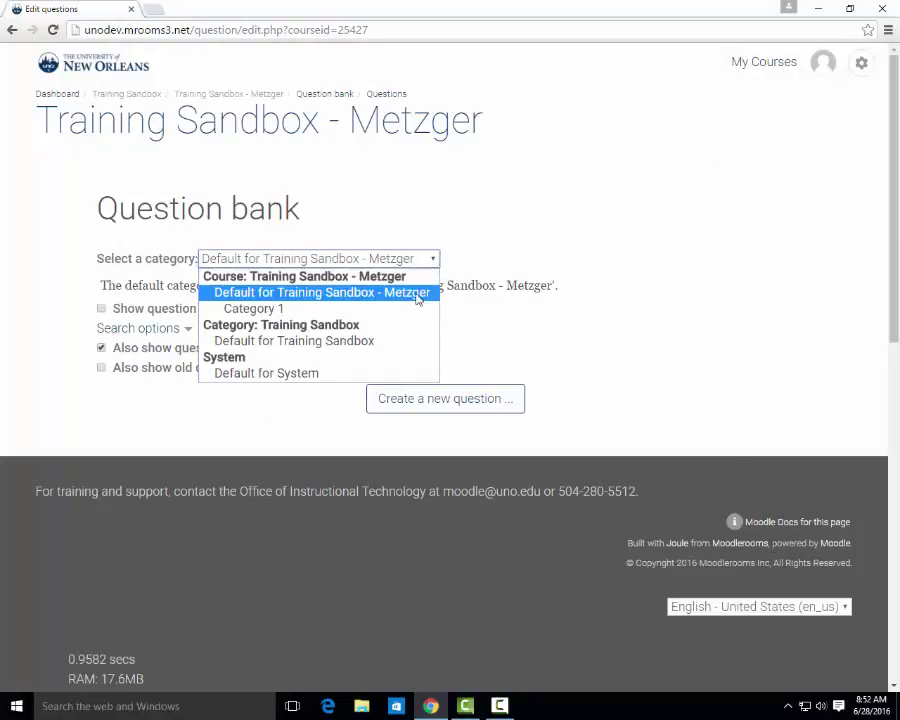
click(418, 309)
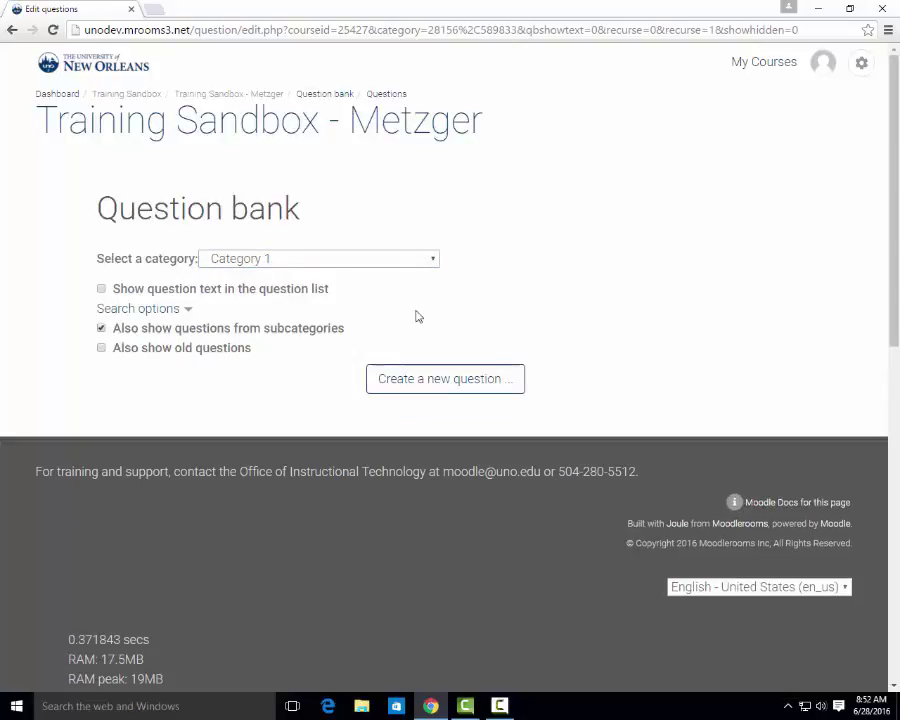
Step: Start a new Multiple choice question in Category 1
click(412, 378)
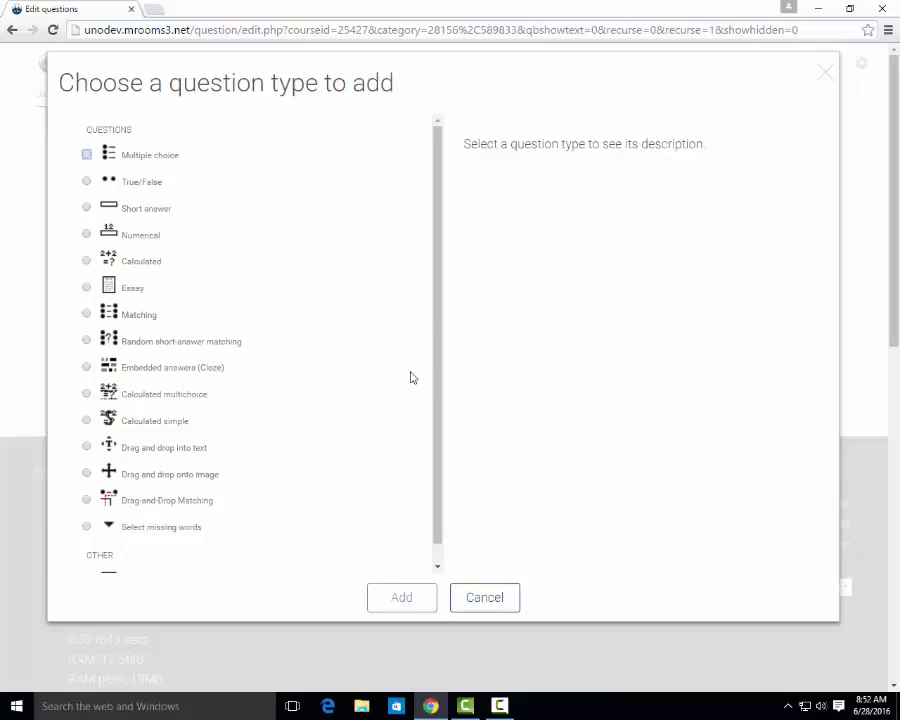
key(space)
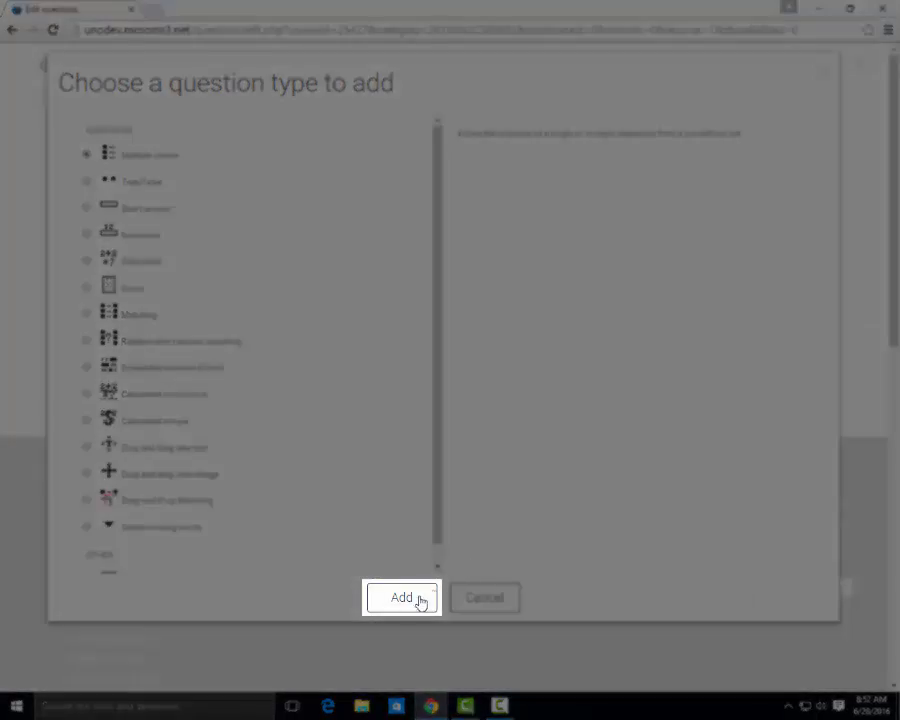
click(414, 598)
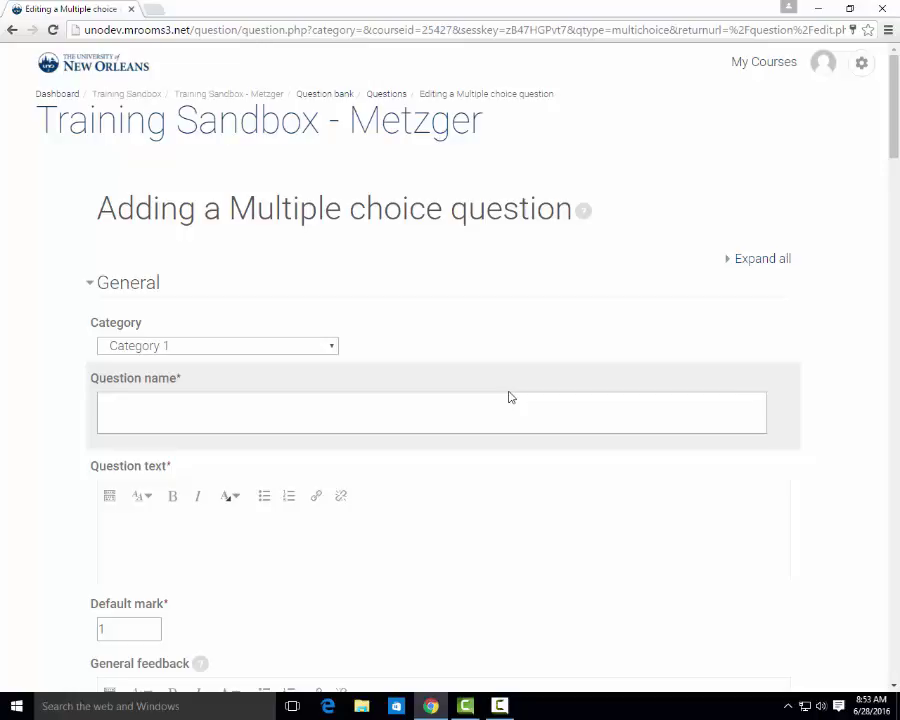
Step: Name the question 'Question 1' and enter the question text 'Question Here?'
click(510, 400)
text(Q)
text(uestion 1)
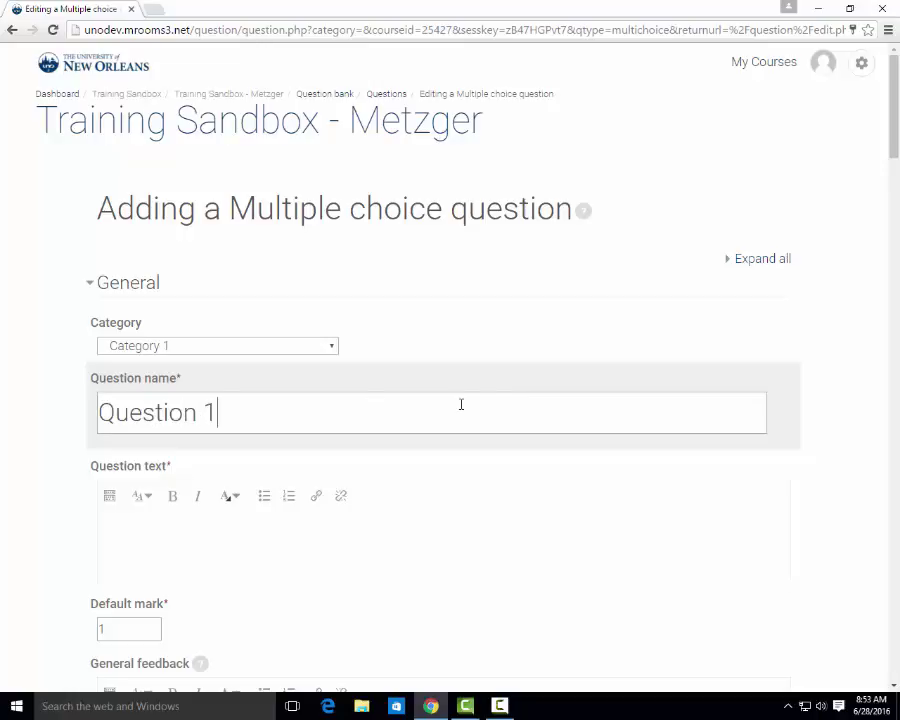
click(429, 538)
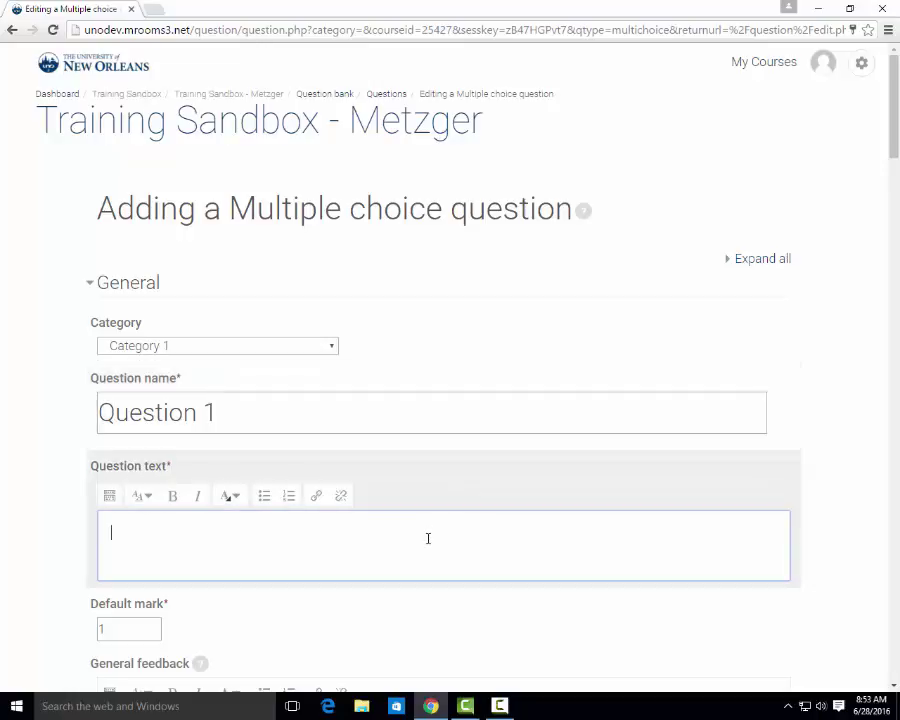
text(Qu)
text(estion H)
text(ere?)
scroll(432, 482, down, 2)
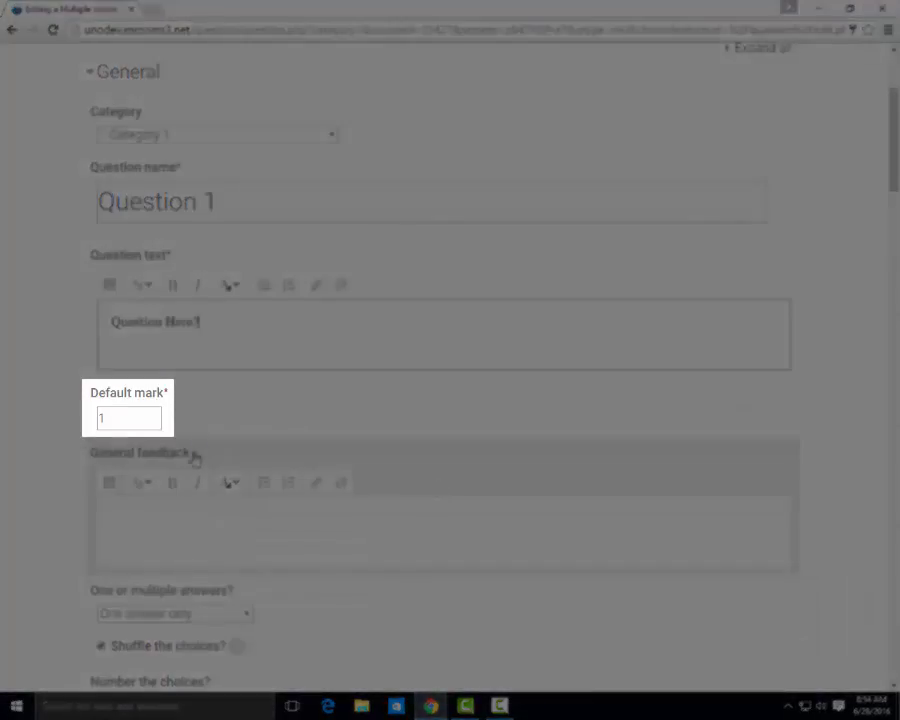
Step: Change the question's default mark to 5
click(141, 419)
key(BackSpace)
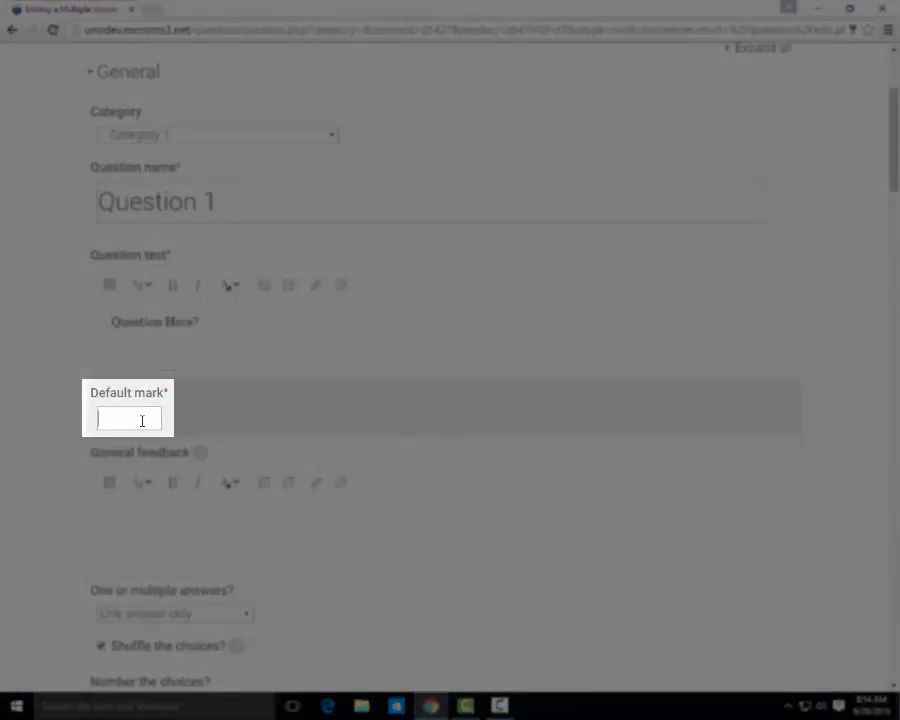
text(5)
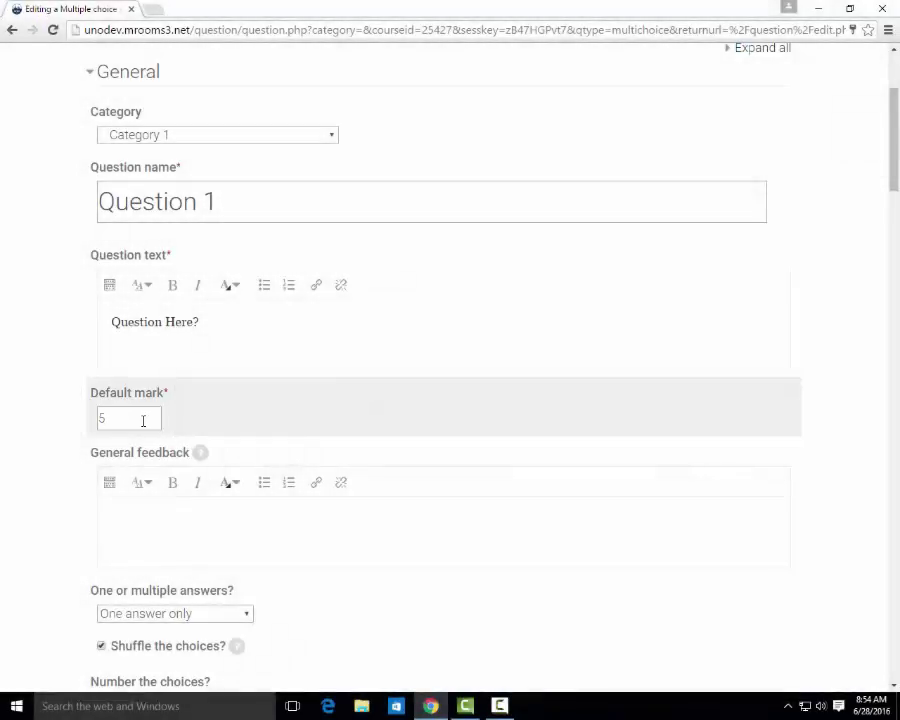
Step: Enter 'Incorrect' as Choice 1 and 'Correct' as Choice 2
scroll(232, 412, up, 1)
scroll(233, 414, down, 4)
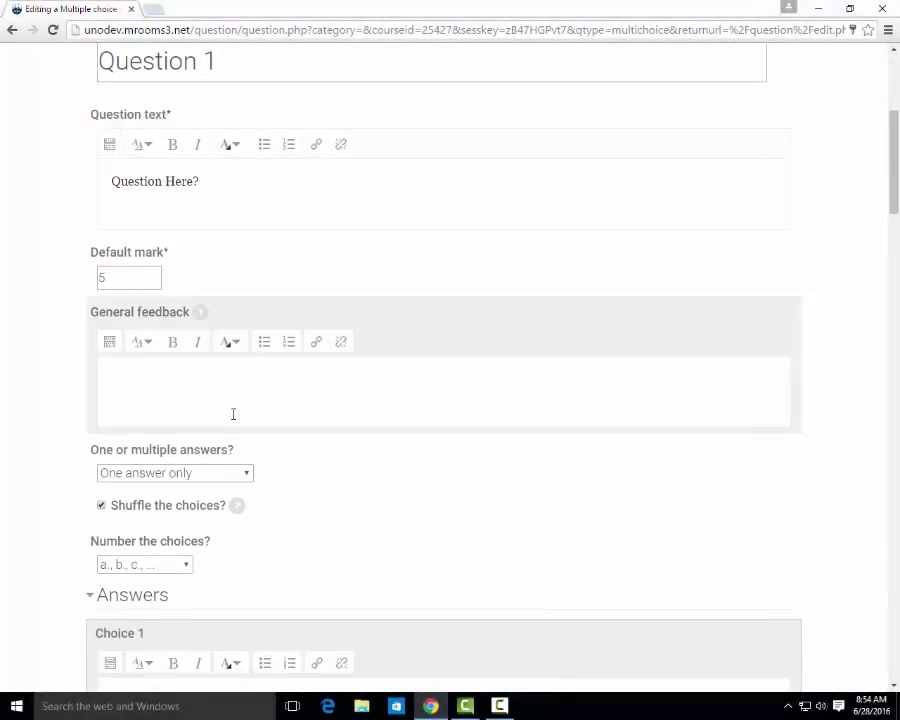
scroll(233, 414, down, 1)
scroll(232, 410, down, 1)
scroll(232, 416, down, 1)
scroll(232, 418, down, 1)
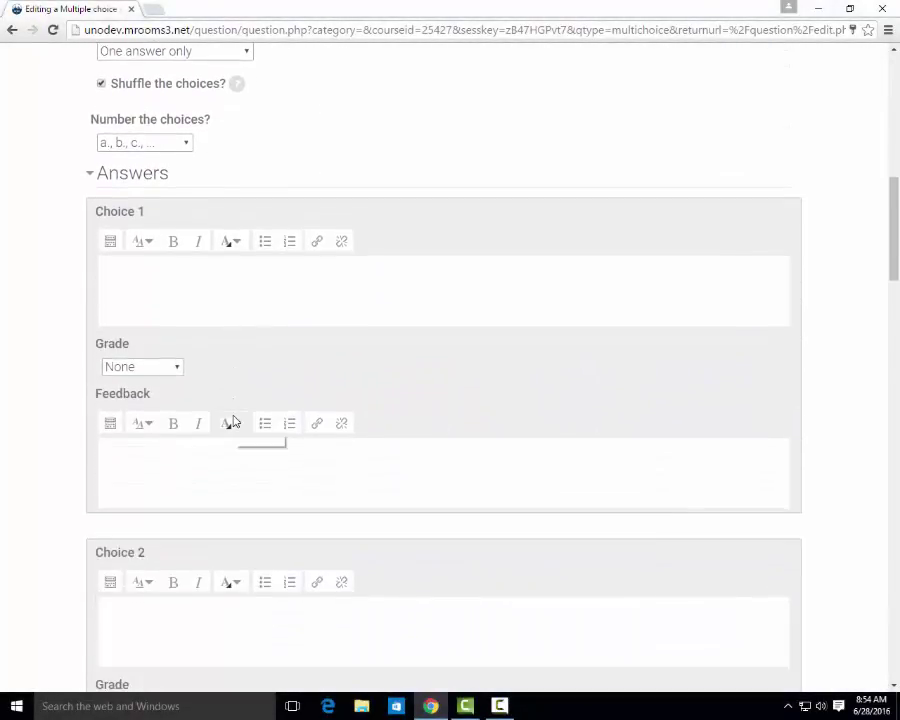
scroll(232, 420, down, 1)
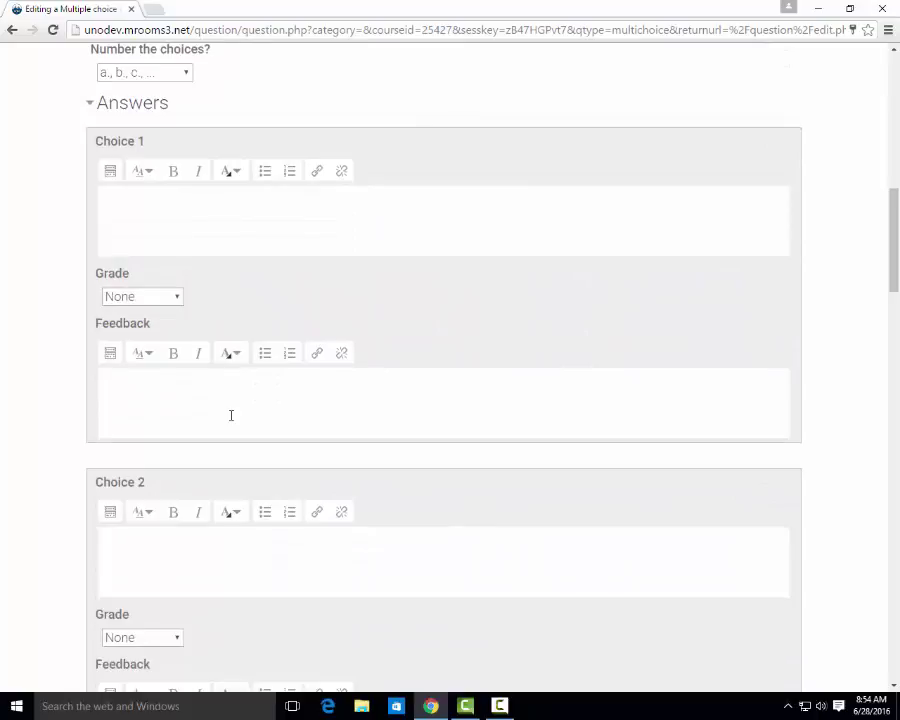
click(217, 213)
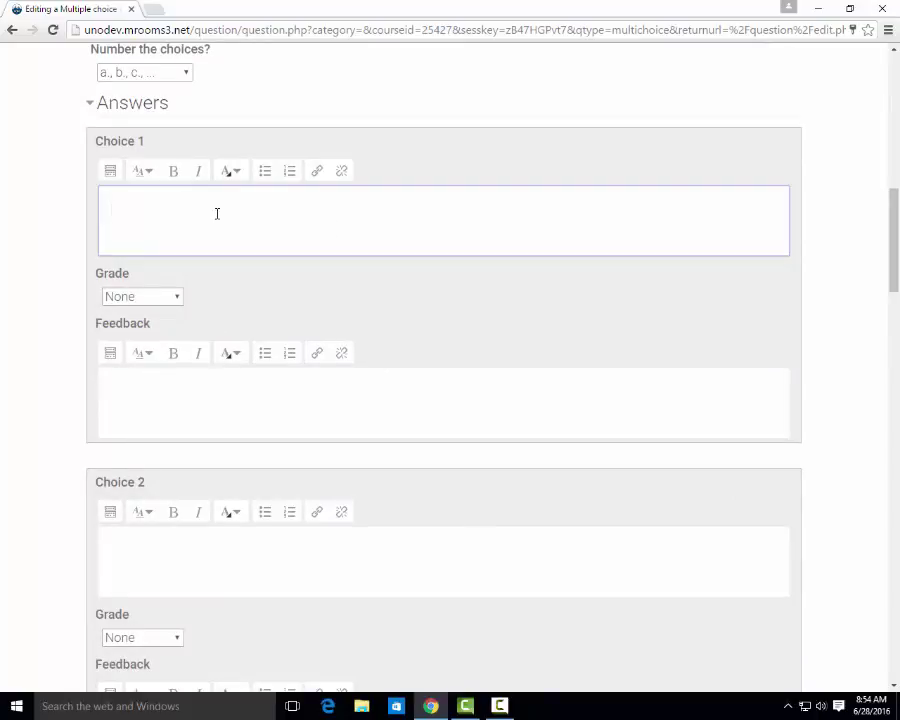
text(Incorre)
text(ct)
scroll(238, 270, down, 1)
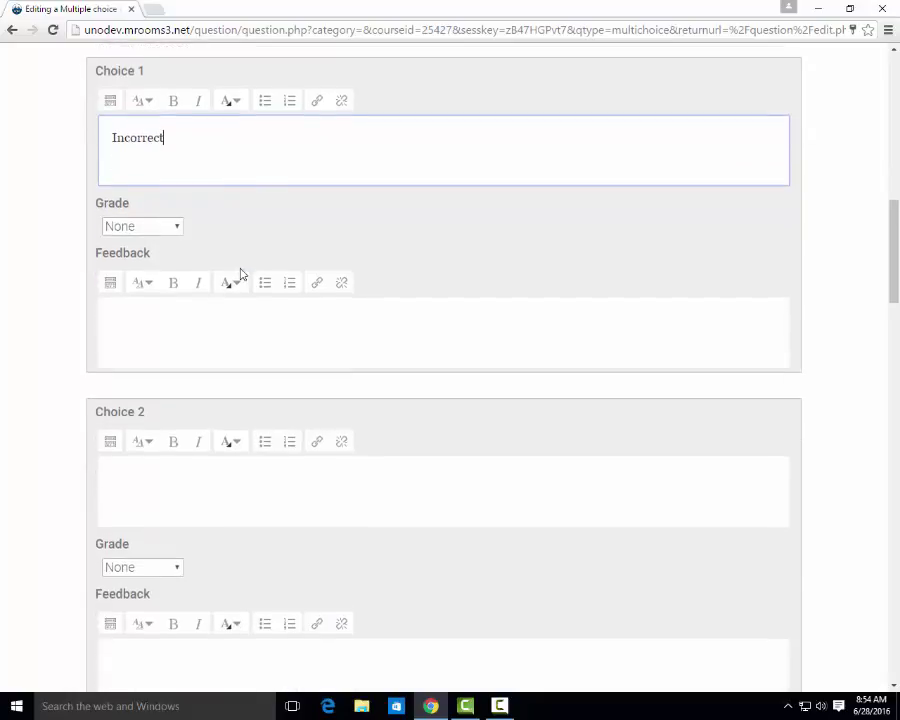
scroll(238, 290, down, 2)
click(204, 334)
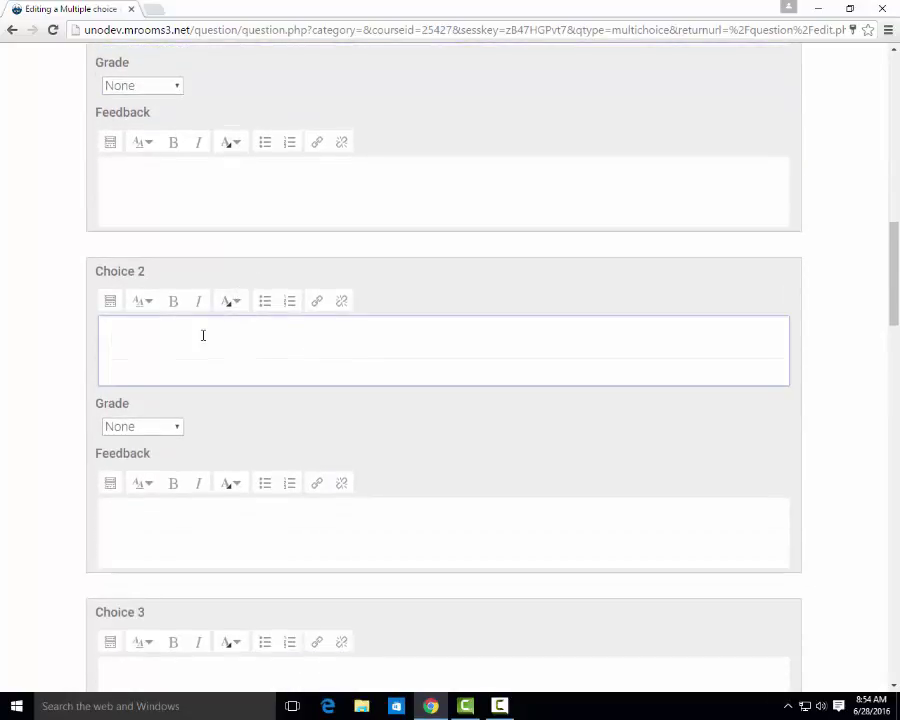
text(Correct)
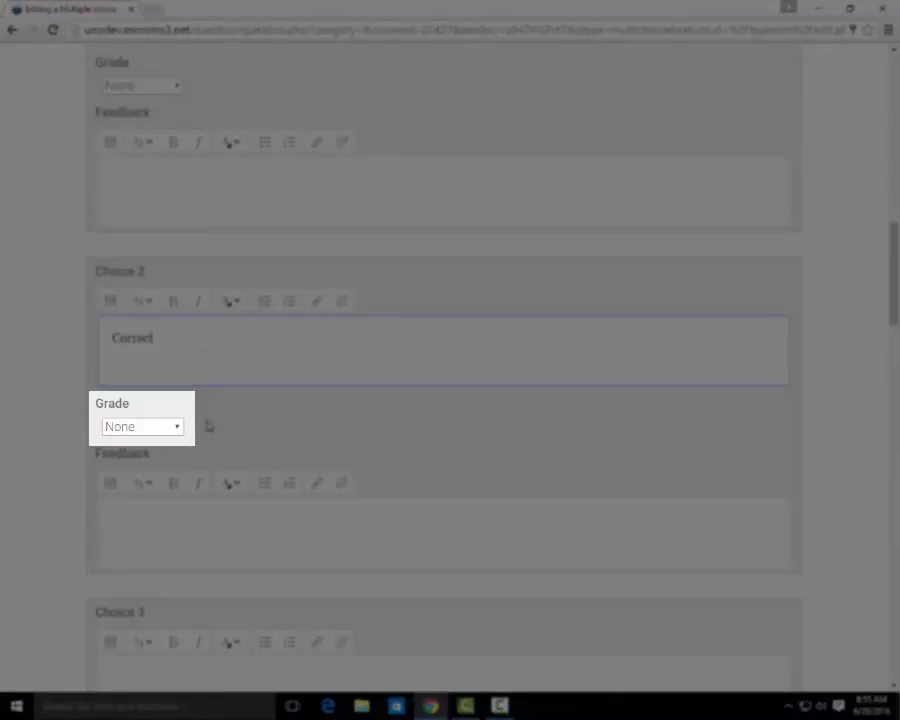
Step: Set Choice 2 ('Correct') grade to 100%
click(170, 431)
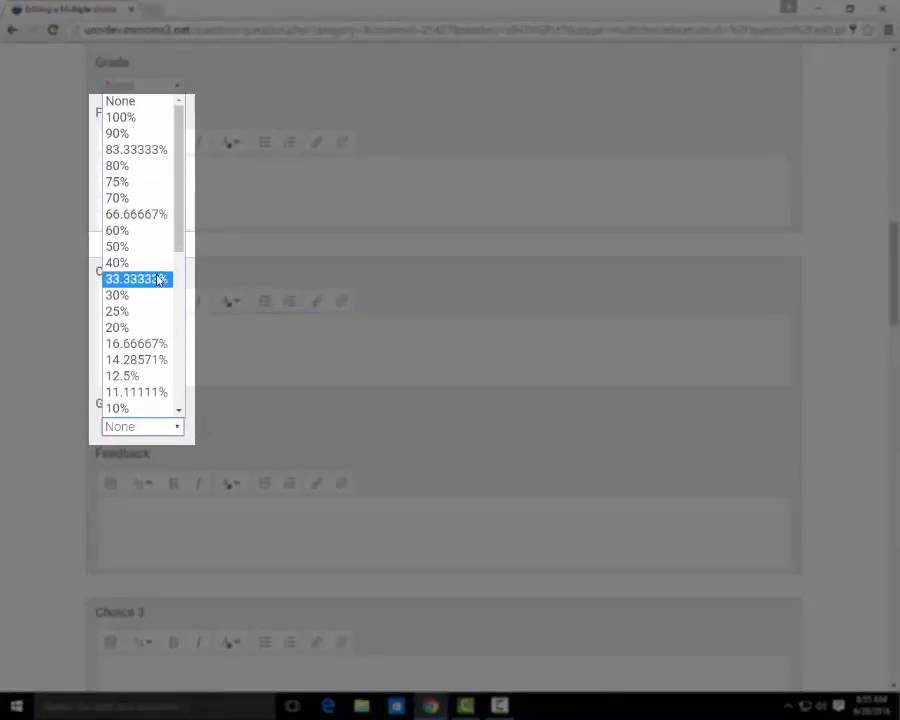
click(150, 117)
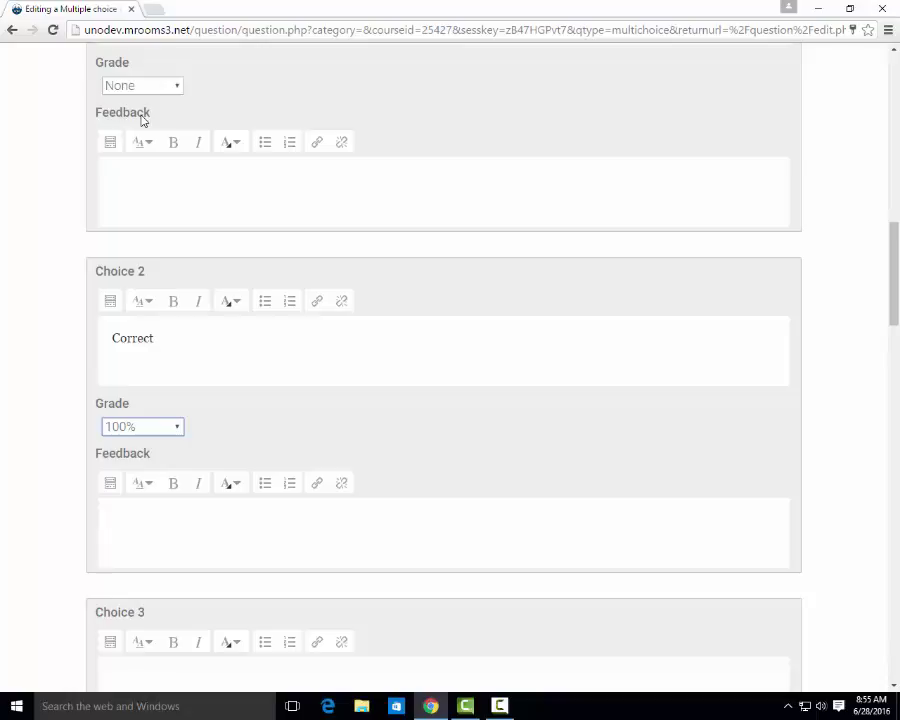
Step: Save Question 1 into the Category 1 question bank
scroll(296, 254, down, 3)
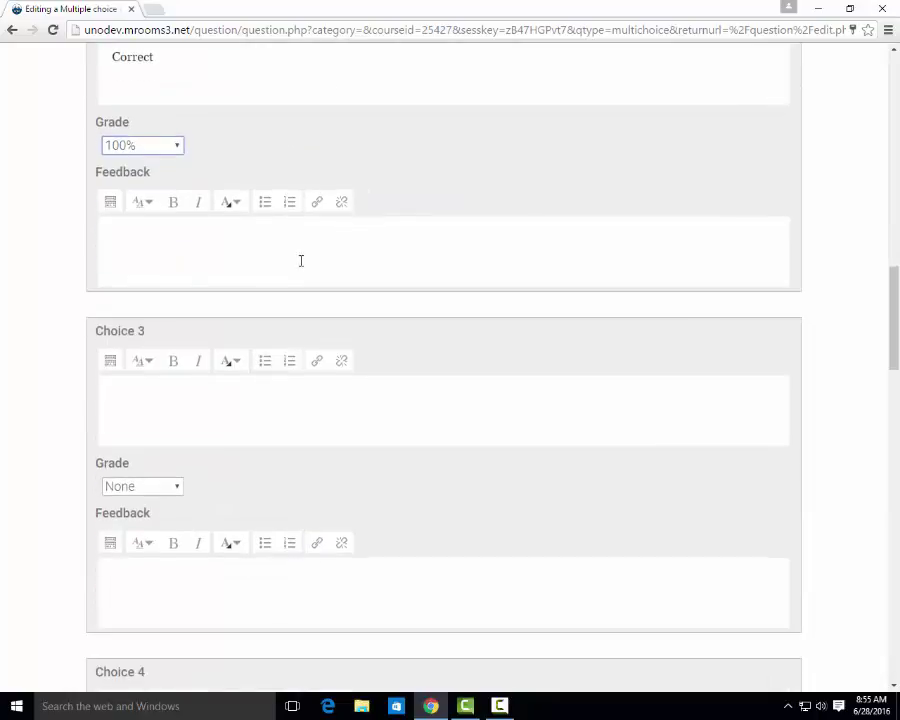
scroll(300, 261, down, 4)
scroll(301, 262, down, 3)
scroll(303, 266, down, 1)
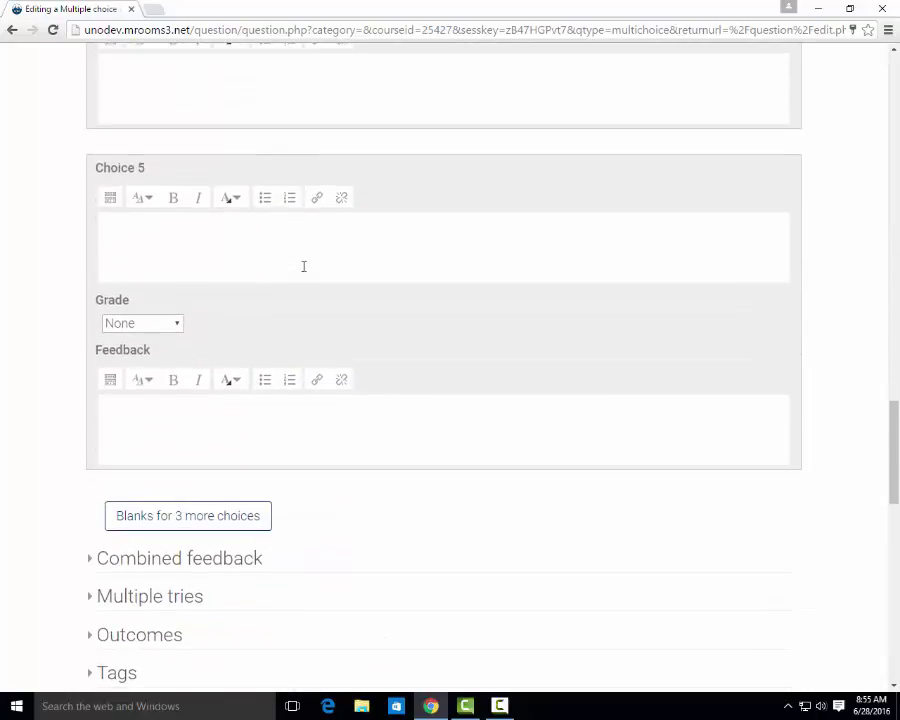
scroll(301, 268, down, 4)
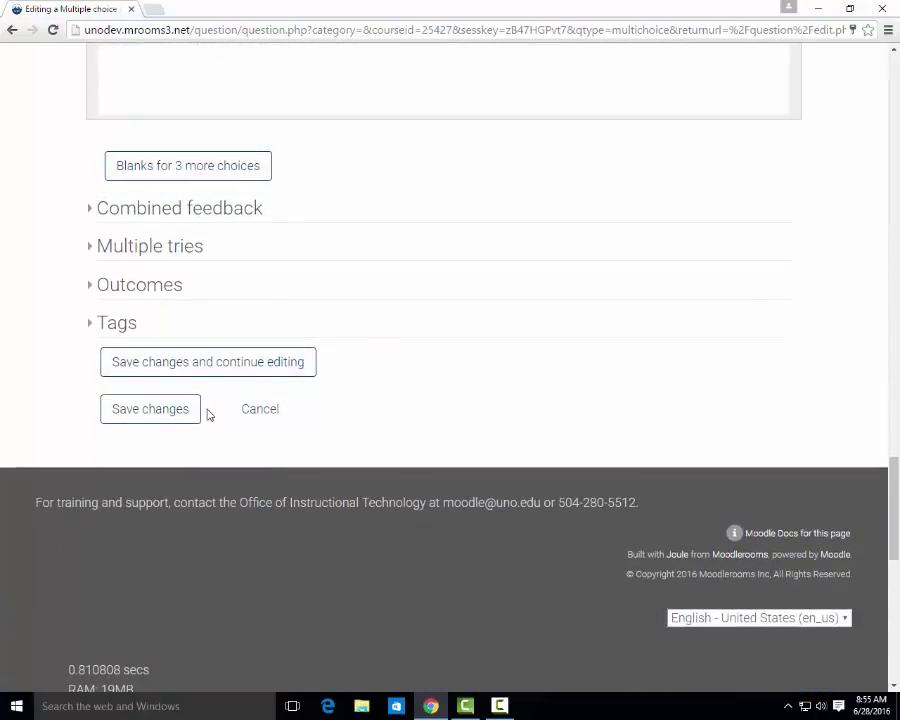
click(195, 413)
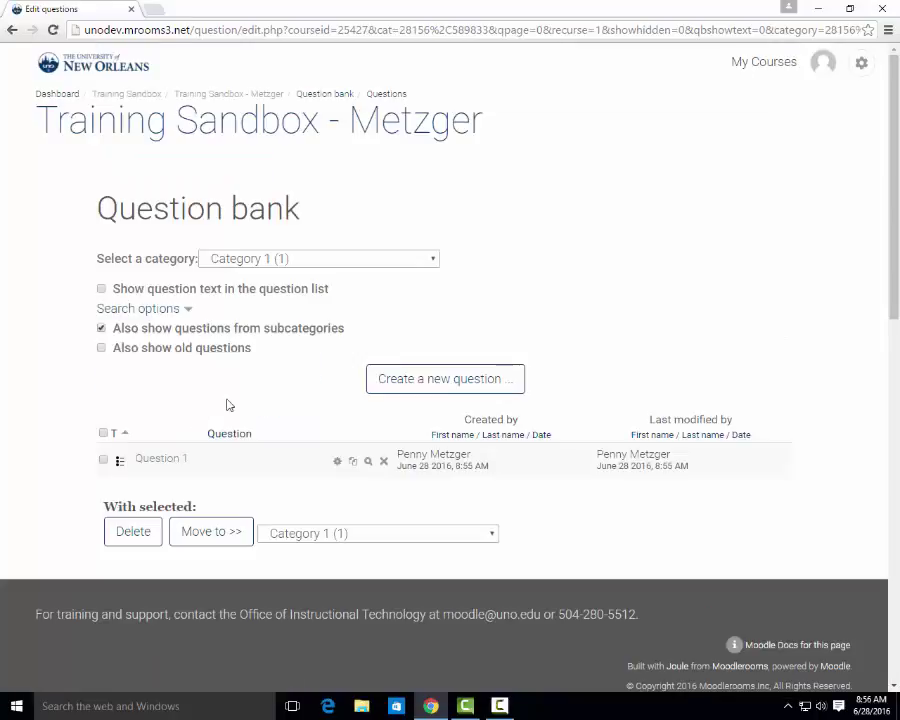